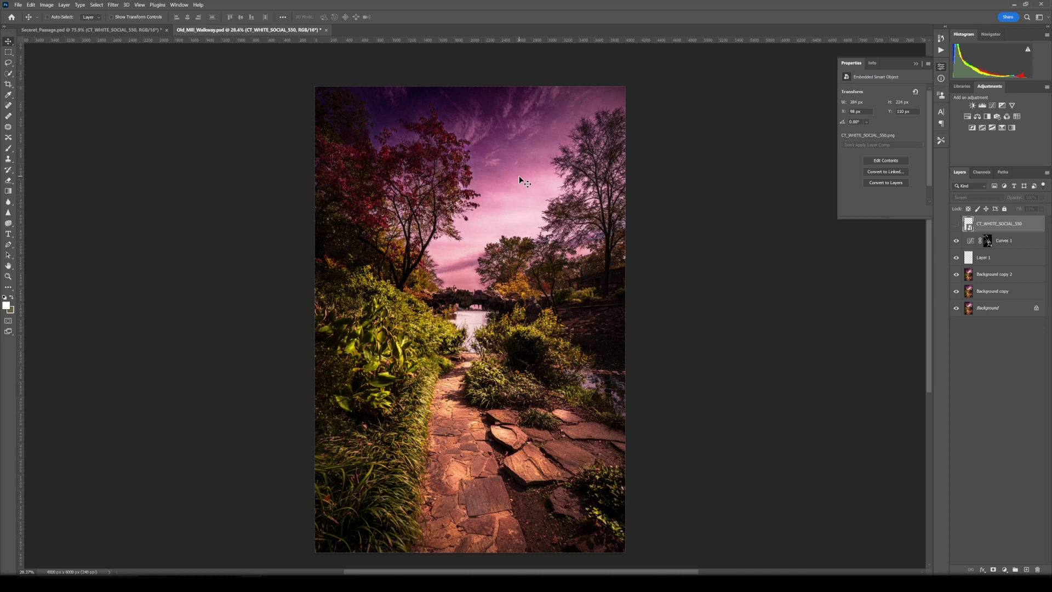
Step: Examine the edges of the trees against the pink sky for light halos, from the treetops down to the bridge
scroll(476, 228, up, 6)
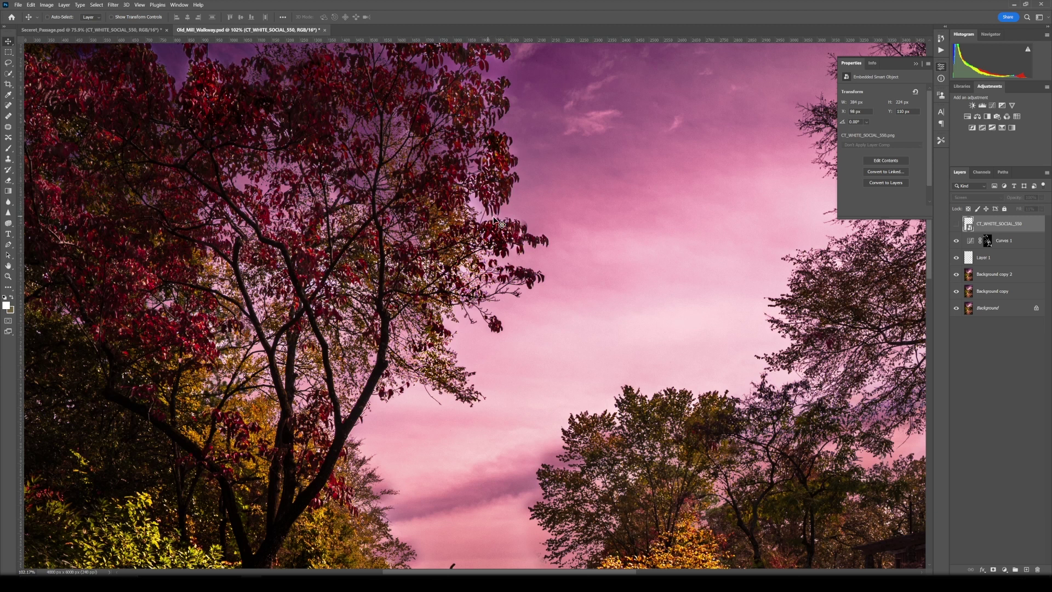
drag(465, 102, 466, 211)
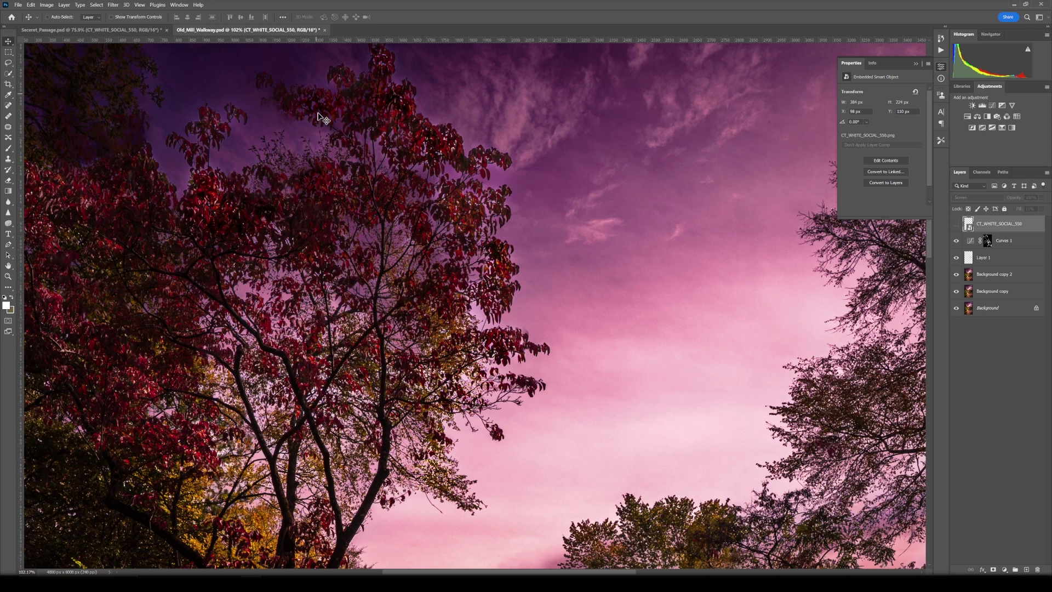
drag(572, 419, 360, 278)
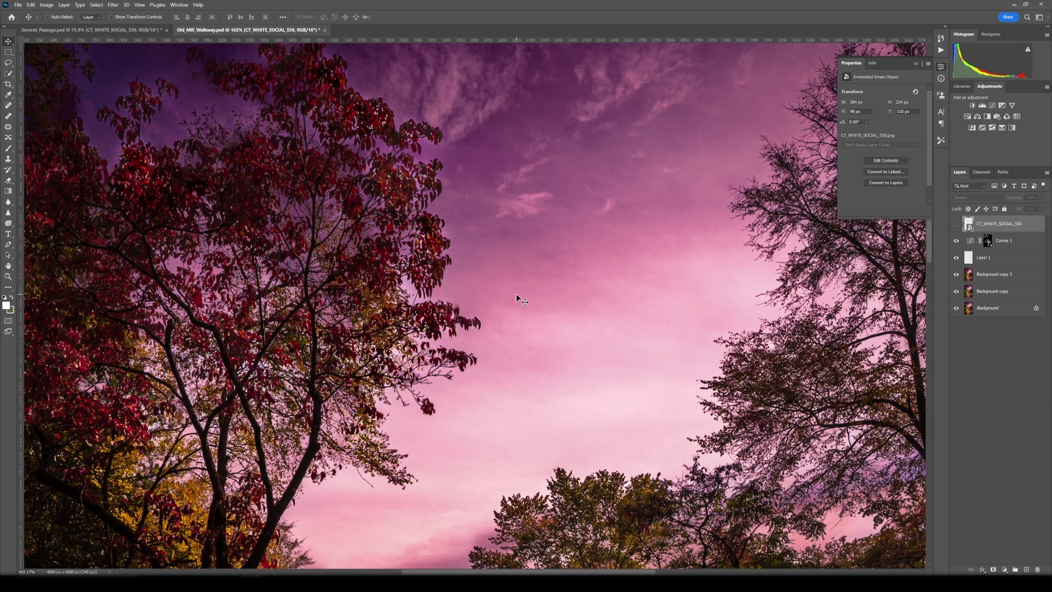
drag(579, 380, 556, 265)
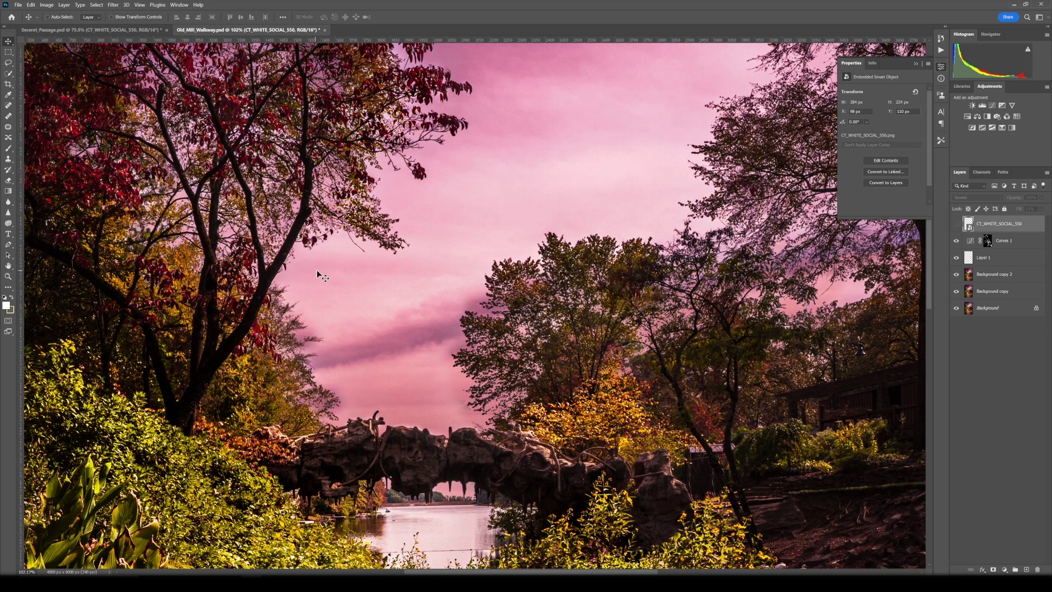
scroll(492, 379, down, 8)
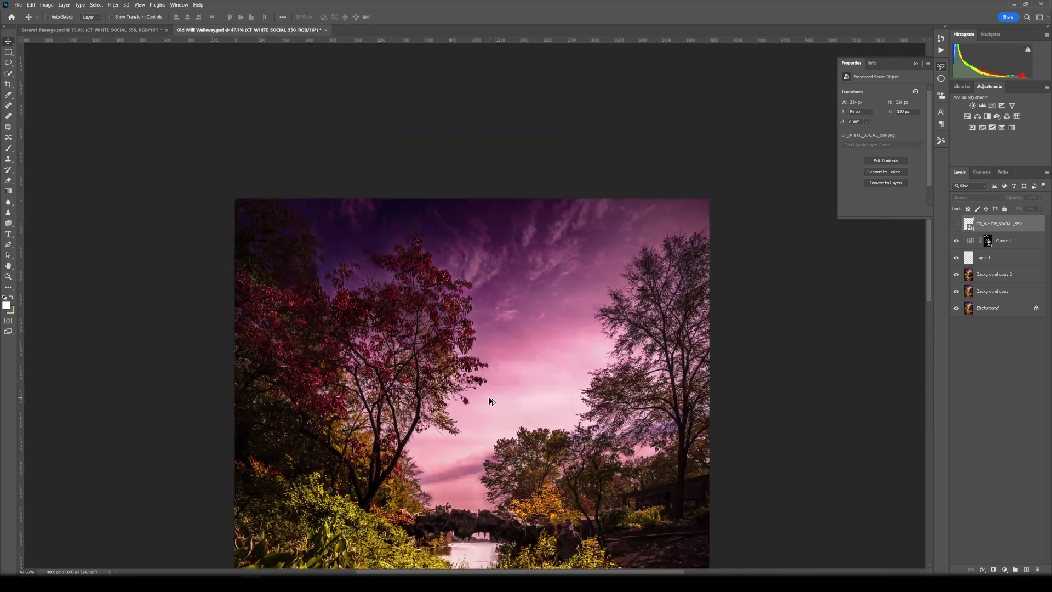
drag(489, 399, 511, 321)
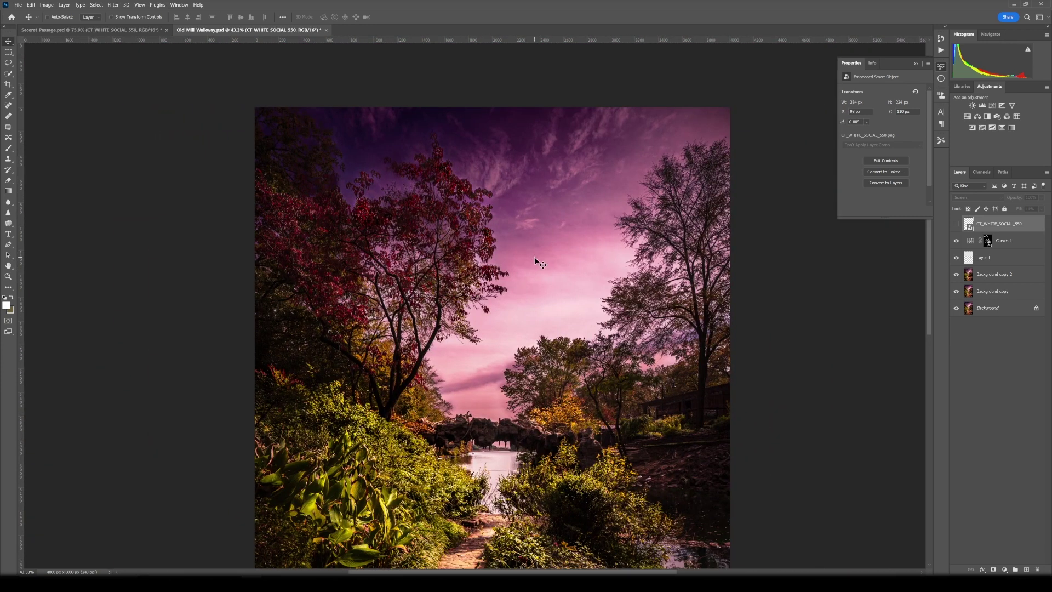
Step: Duplicate all the layers from Background up to Curves 1, leaving out the hidden CT_WHITE_SOCIAL_550 logo layer
click(986, 310)
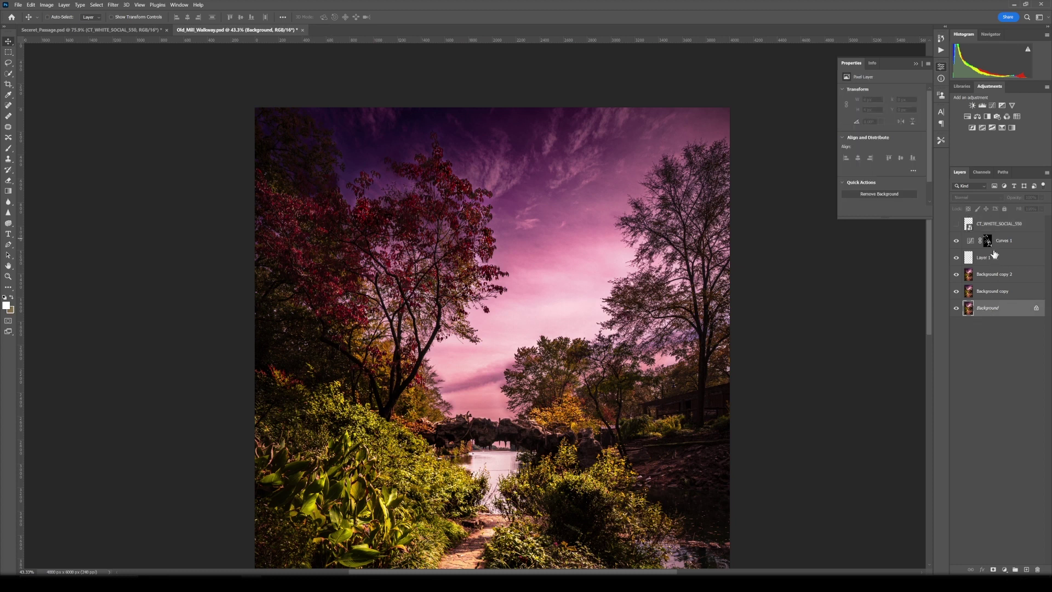
shift+click(1000, 241)
drag(1007, 242, 1028, 571)
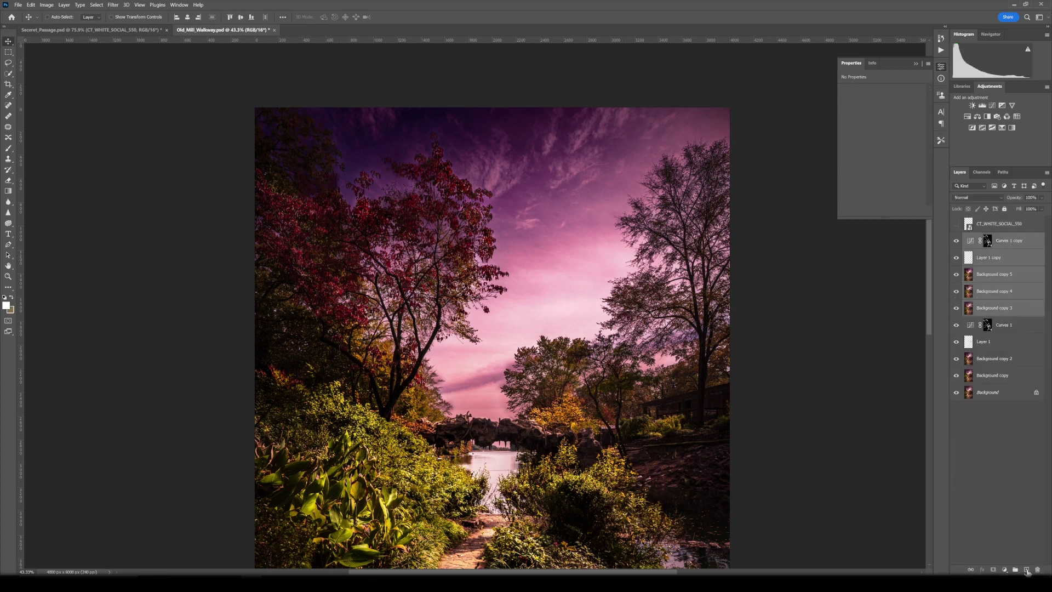
Step: Combine the duplicated layers into one smart object and rasterize it into a regular pixel layer
right_click(991, 296)
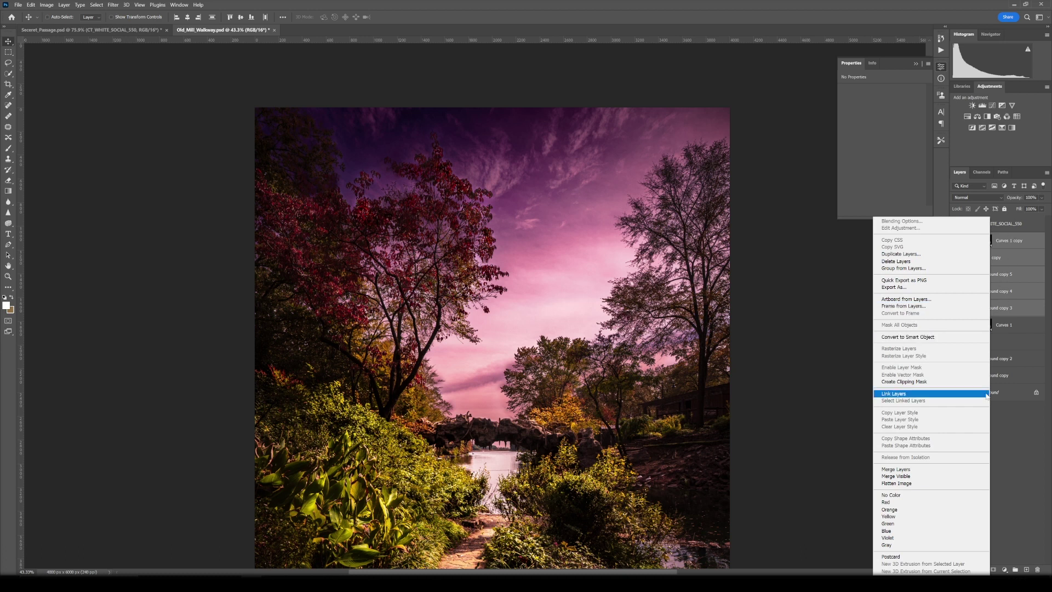
click(931, 338)
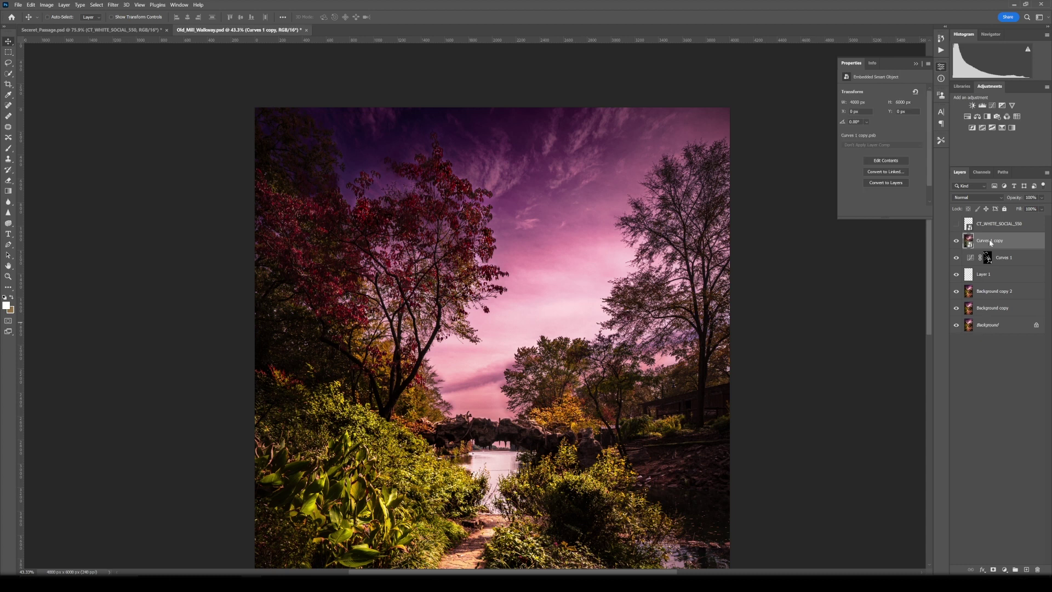
right_click(990, 242)
click(928, 371)
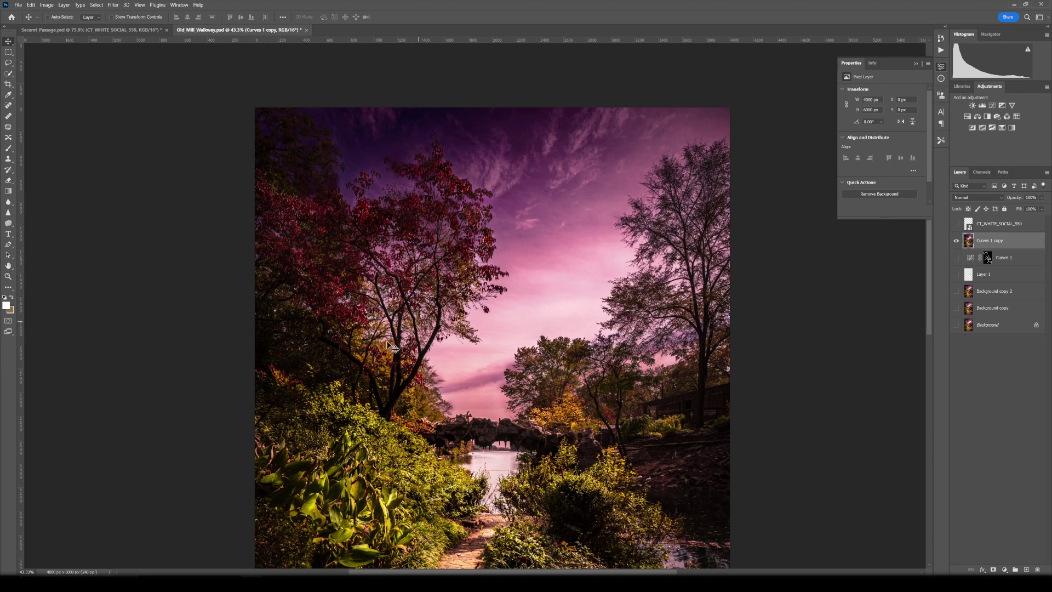
Step: Activate the Clone Stamp tool for retouching the red tree's outline against the sky on the Curves 1 copy layer
scroll(444, 323, down, 3)
scroll(467, 326, up, 8)
drag(511, 164, 485, 344)
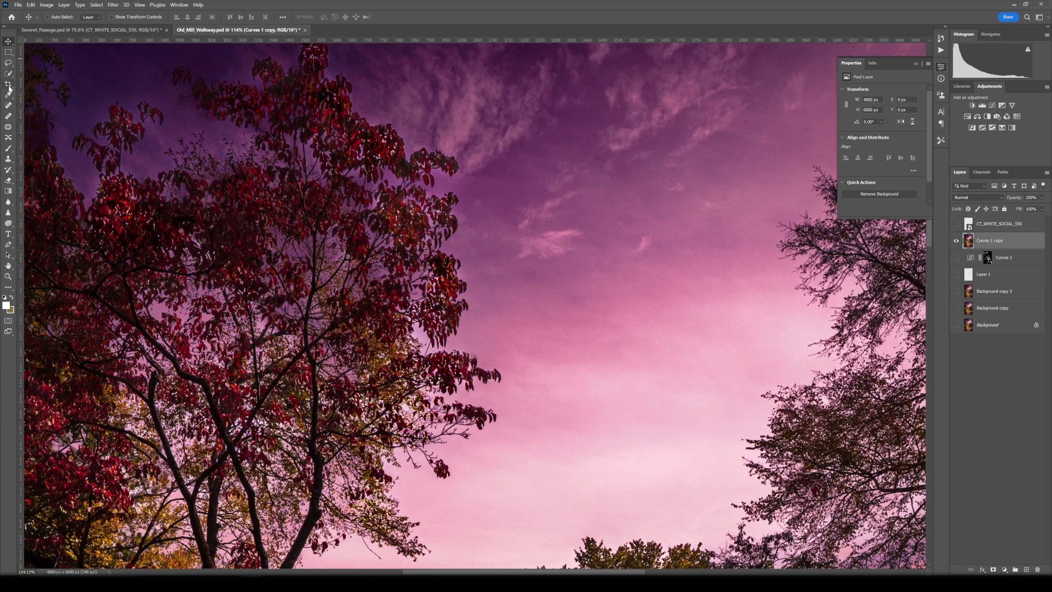
click(9, 160)
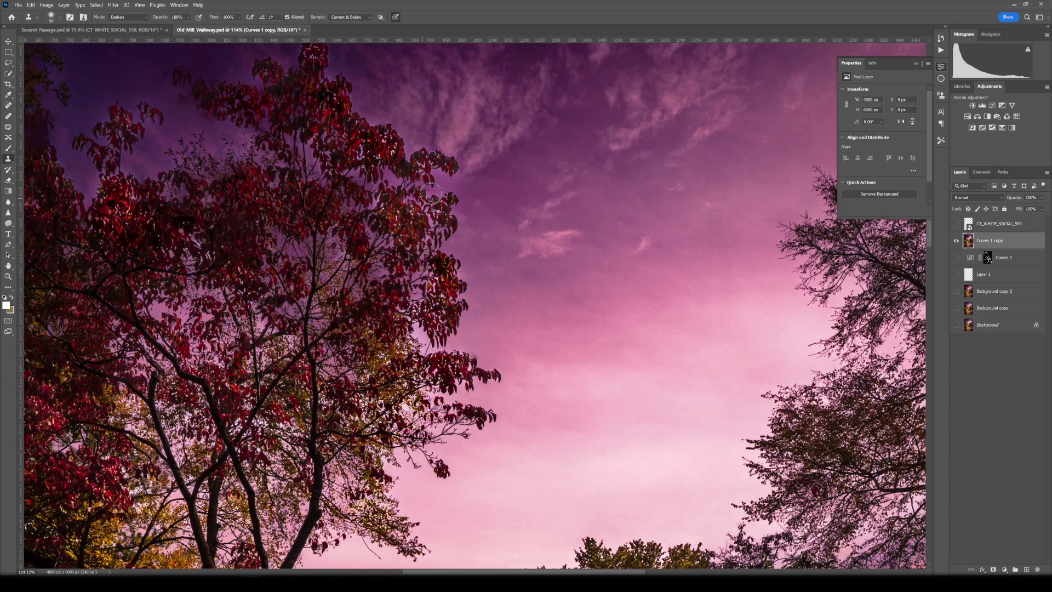
scroll(471, 300, down, 2)
scroll(471, 299, up, 4)
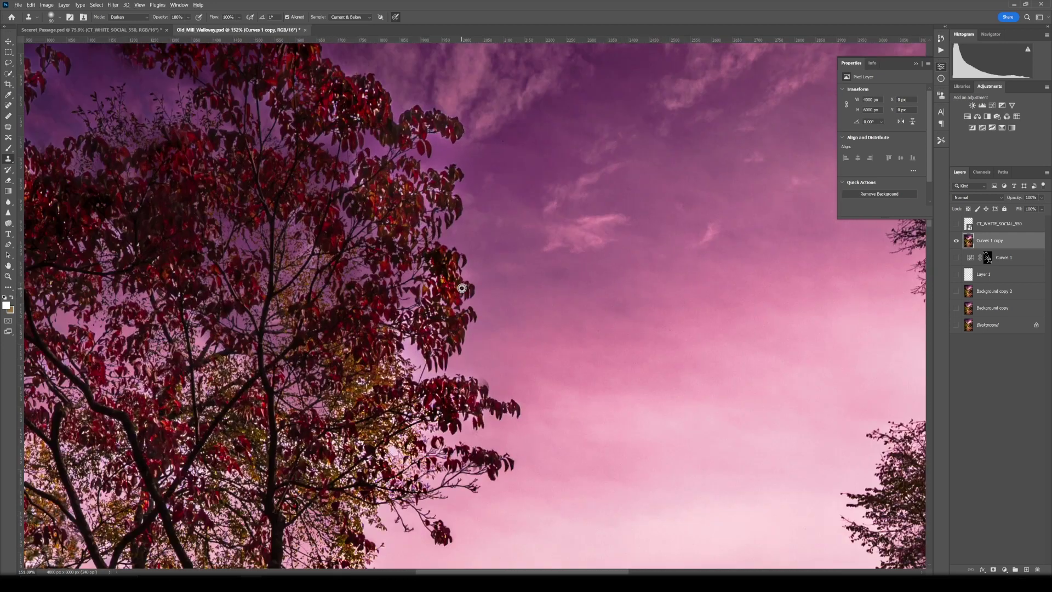
mouse_move(531, 268)
mouse_down()
mouse_move(479, 254)
mouse_move(425, 150)
mouse_move(507, 427)
mouse_up()
scroll(448, 330, down, 4)
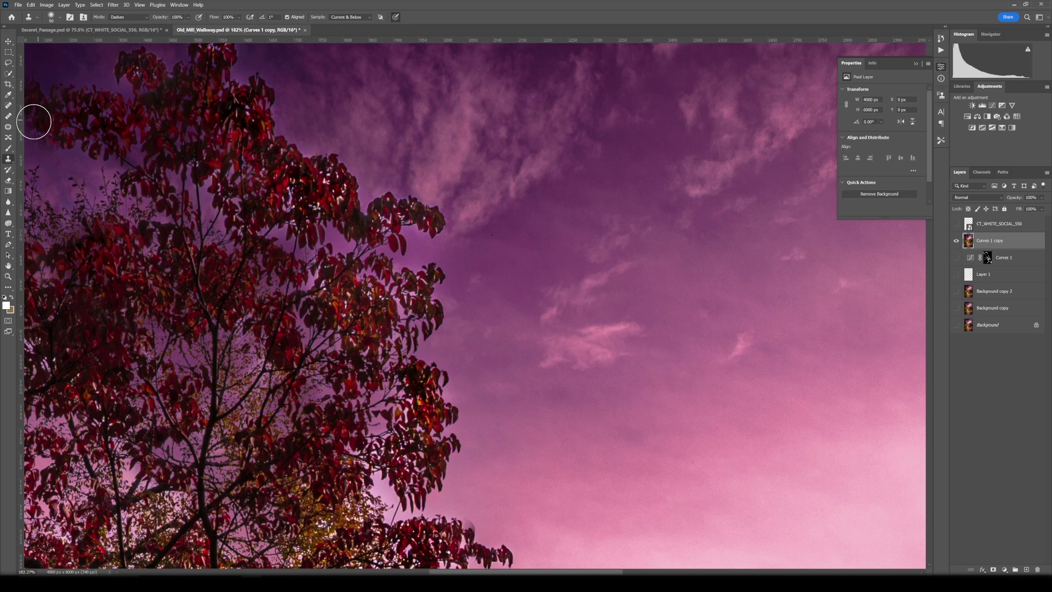
Step: Switch the Clone Stamp's blending mode to Normal and back to Darken
click(128, 17)
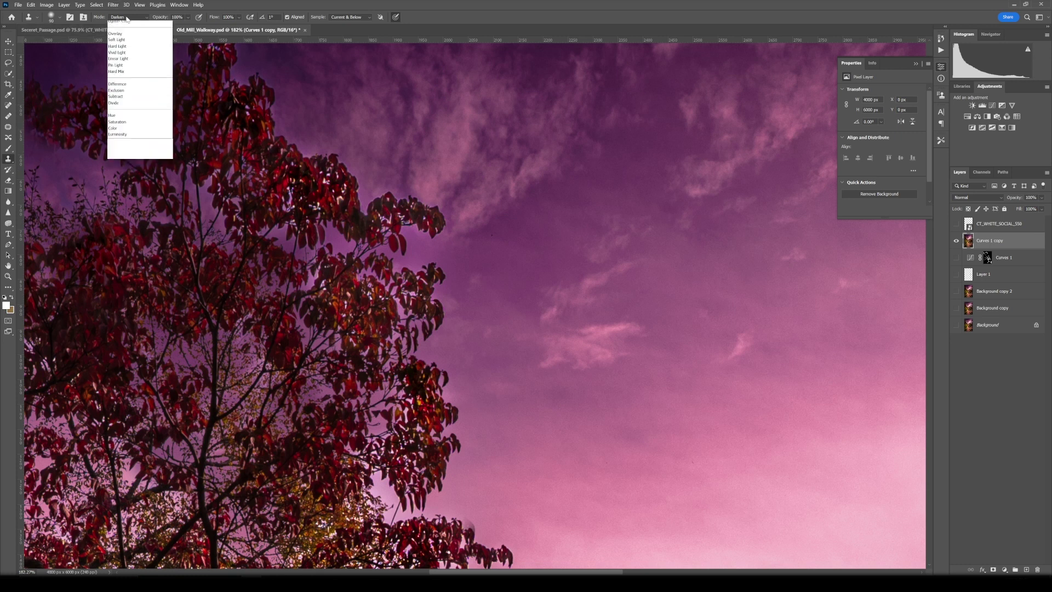
click(120, 24)
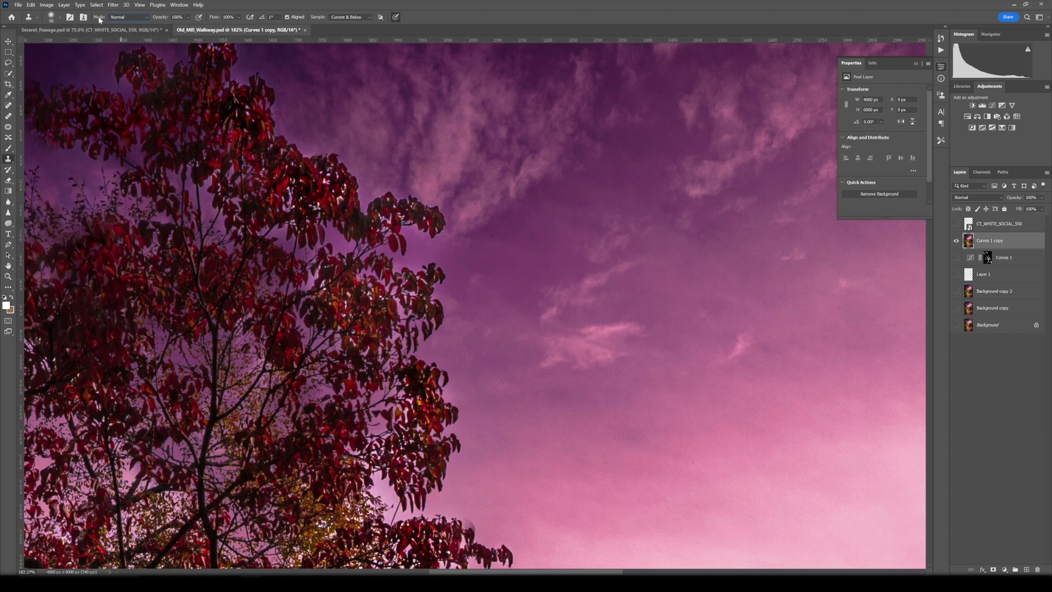
click(130, 20)
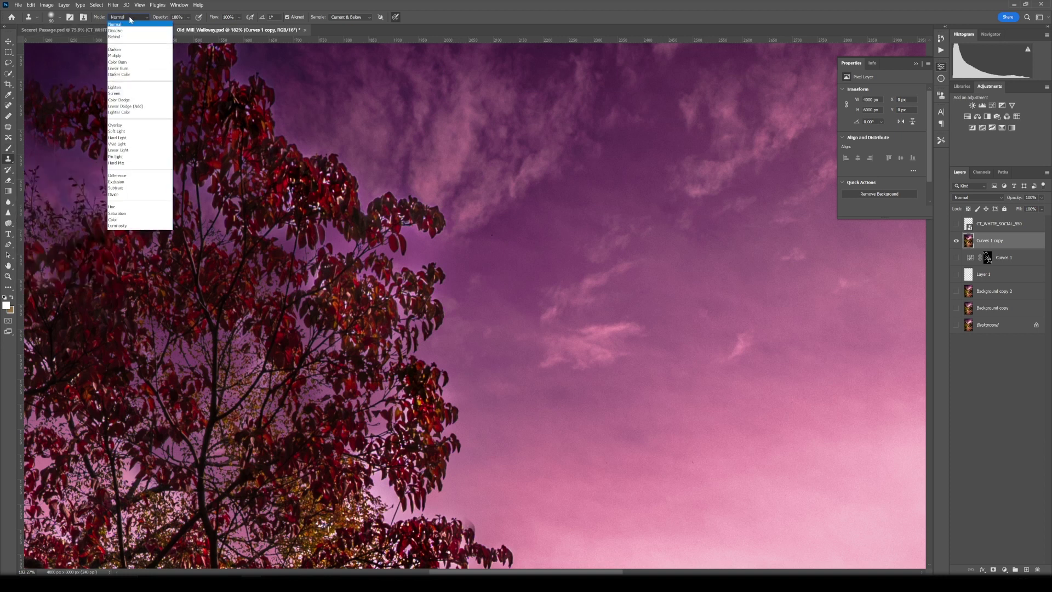
click(121, 48)
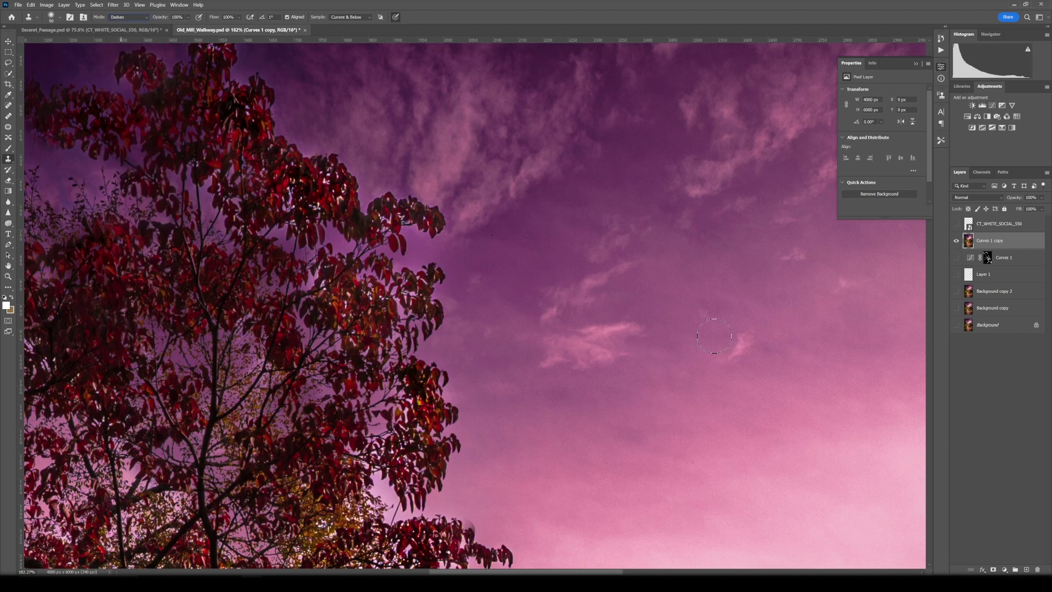
Step: Try cloning nearby sky over the halo at the red tree's right edge, and undo the trial strokes
drag(464, 364, 432, 249)
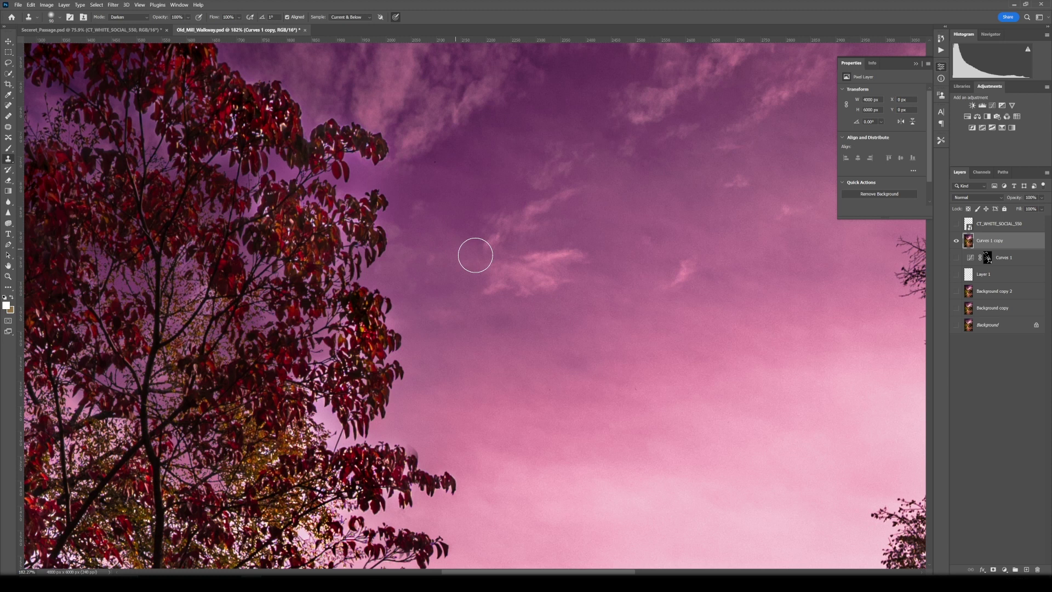
alt+click(425, 325)
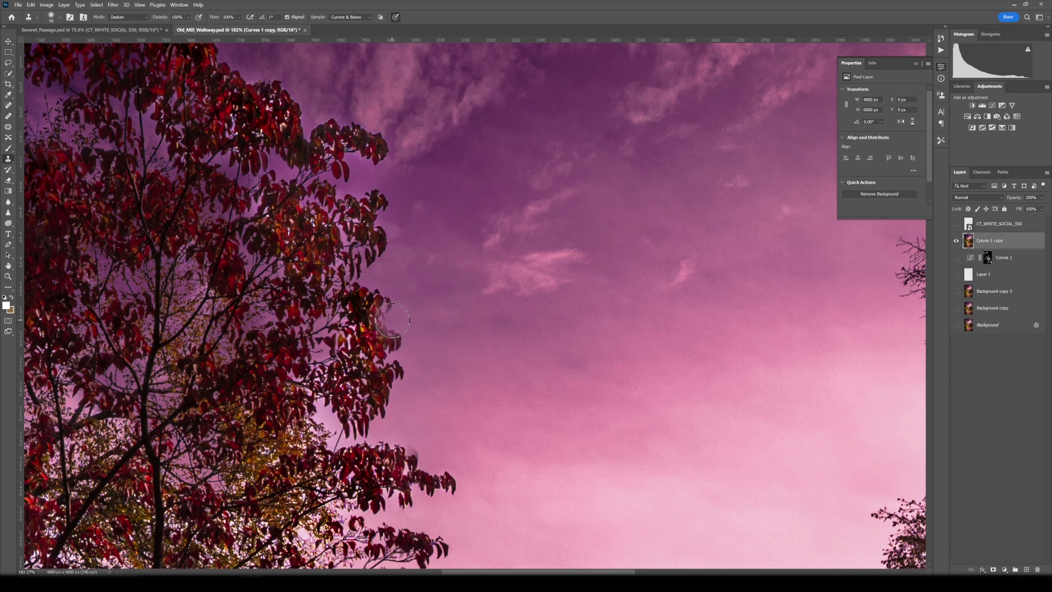
key(ctrl+z)
key(ctrl+z)
key(ctrl+z)
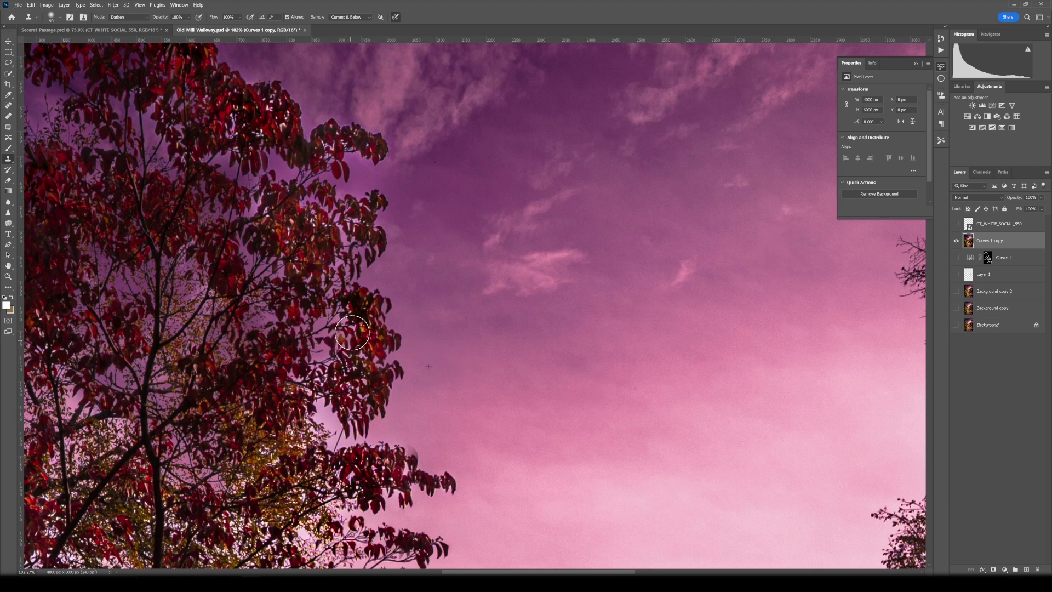
Step: Clone adjacent sky over the light halos around the lower right branches of the red tree
alt+click(424, 427)
drag(382, 442, 354, 428)
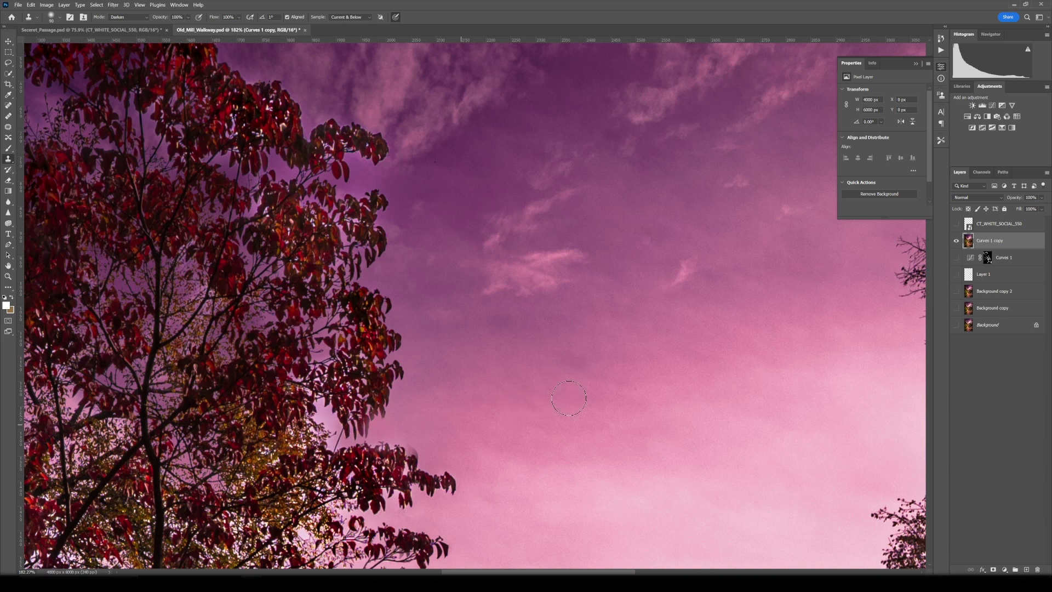
drag(525, 442, 483, 356)
alt+click(403, 356)
drag(371, 370, 374, 367)
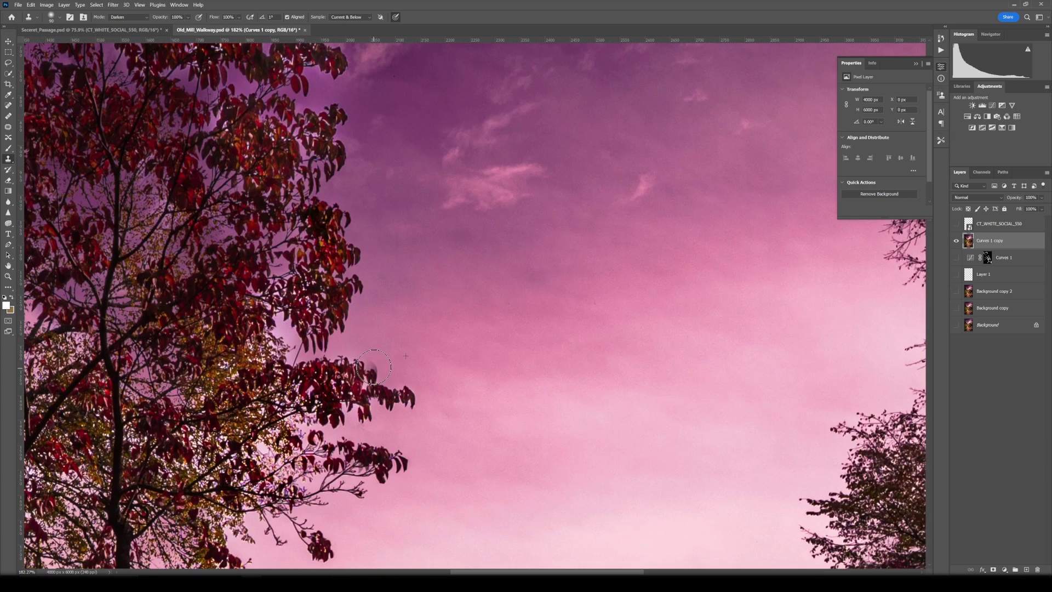
Step: Clone purple sky into the bright gaps between the leaves on the red tree's upper right side, and undo the last stroke
drag(481, 383, 486, 299)
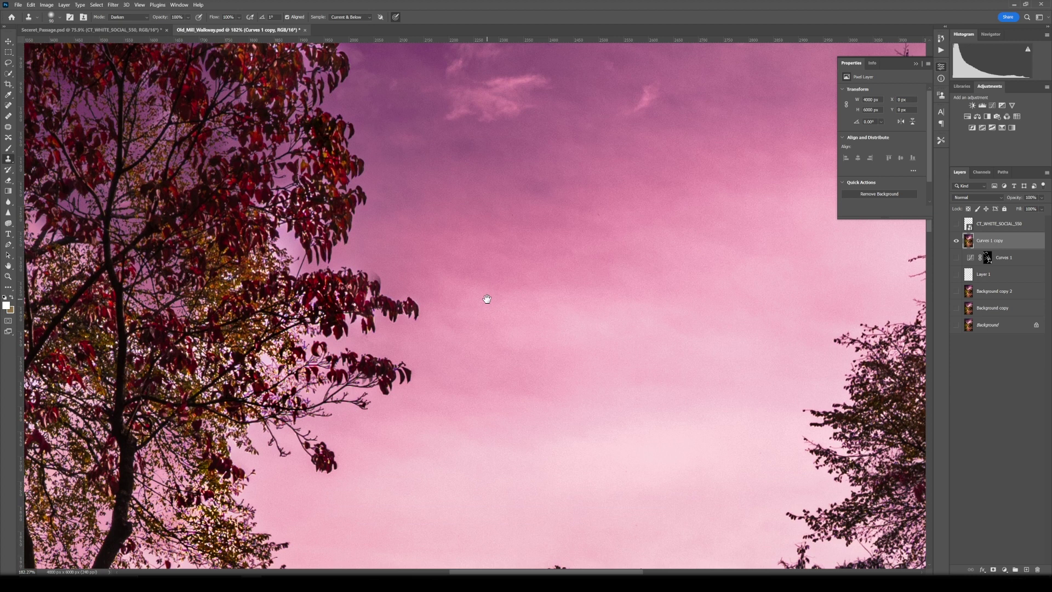
drag(409, 269, 435, 475)
drag(433, 345, 439, 373)
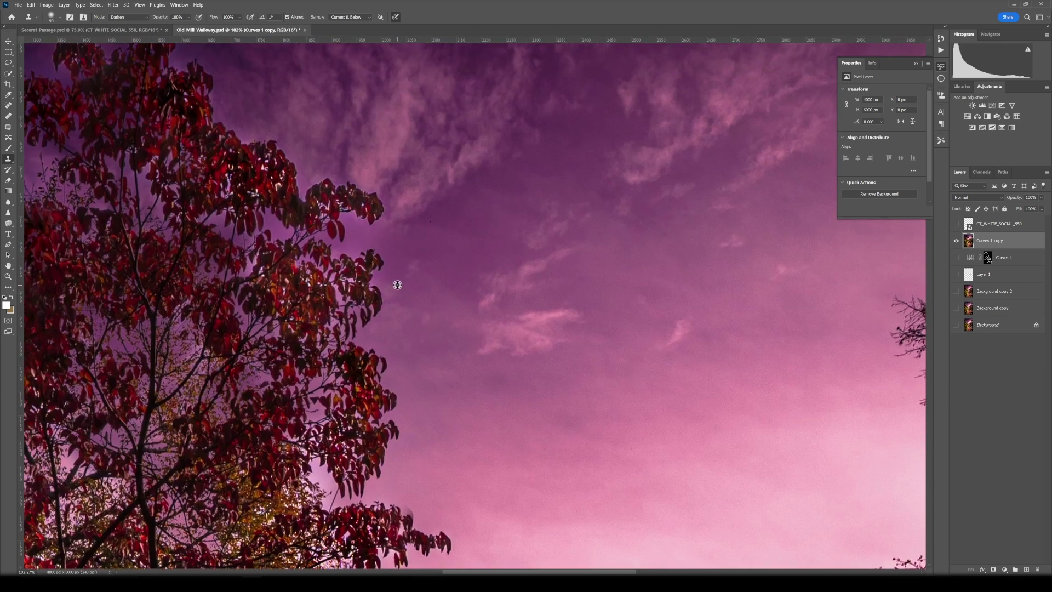
alt+click(402, 284)
mouse_move(346, 284)
mouse_down()
mouse_move(345, 257)
mouse_move(303, 271)
mouse_move(309, 280)
mouse_move(334, 267)
mouse_move(335, 314)
mouse_move(274, 298)
mouse_move(326, 337)
mouse_move(299, 321)
mouse_up()
alt+click(432, 286)
alt+click(447, 298)
alt+click(366, 331)
key(ctrl+z)
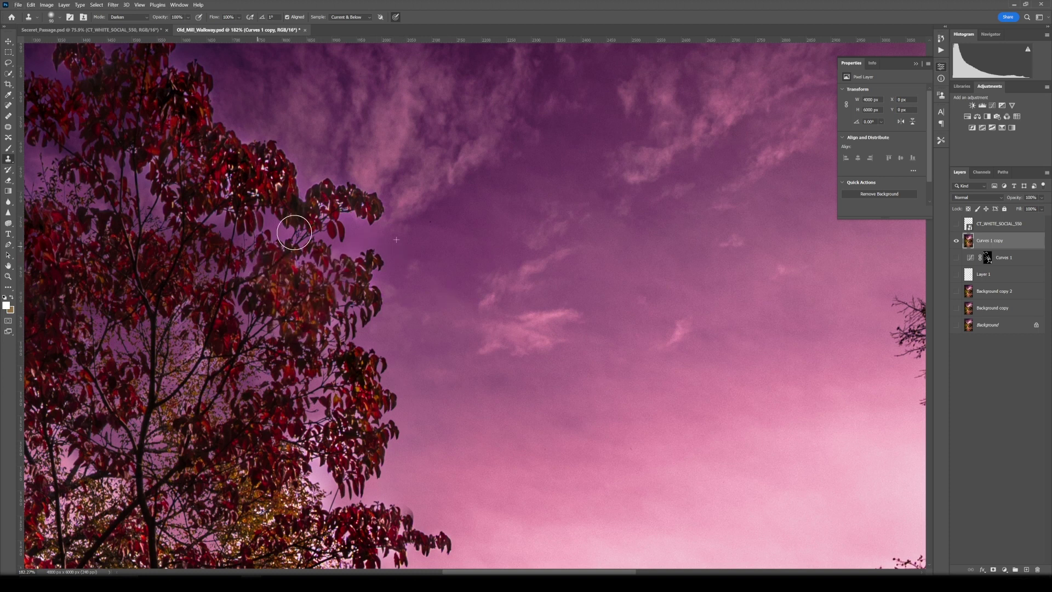
Step: Clone darker sky around the red tree's uppermost right-hand branch and the leaves beside it, undoing the last stroke
drag(418, 210, 433, 276)
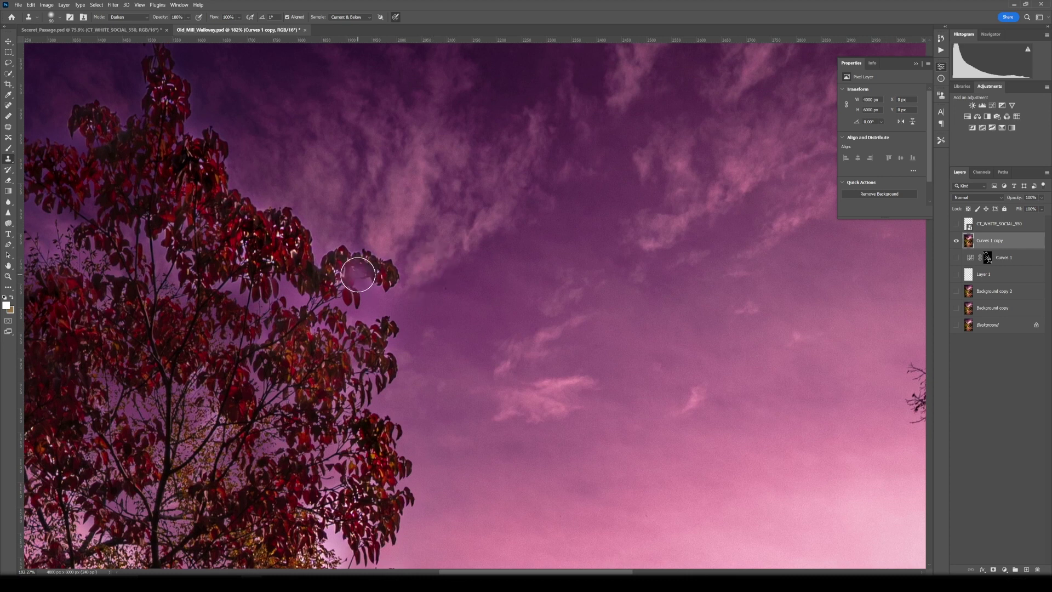
drag(351, 272, 341, 271)
drag(377, 227, 439, 264)
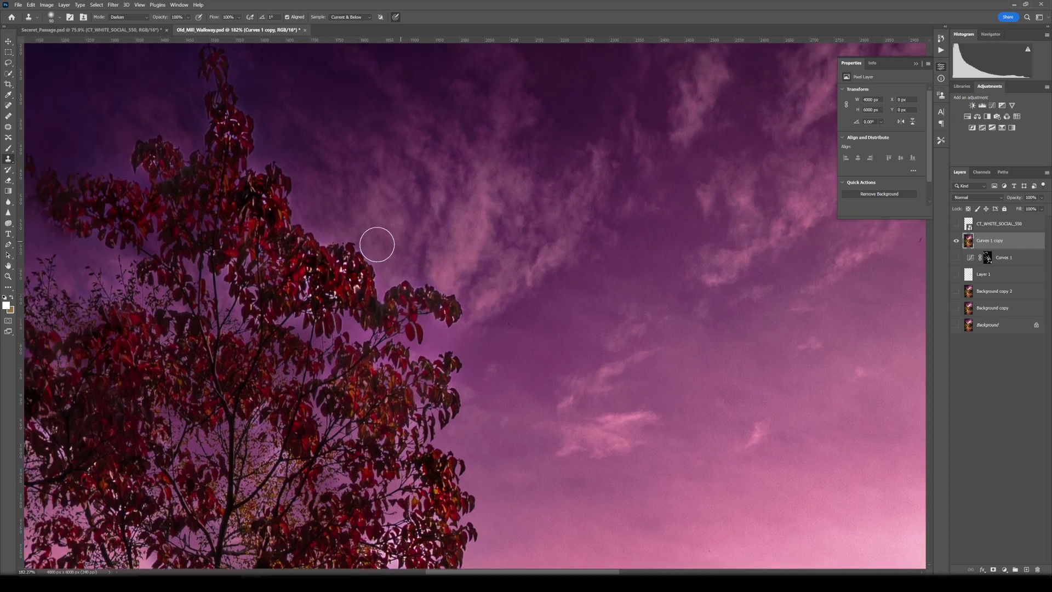
alt+click(381, 267)
mouse_move(356, 268)
mouse_down()
mouse_move(371, 302)
mouse_move(359, 285)
mouse_move(431, 255)
mouse_move(296, 321)
mouse_move(308, 301)
mouse_up()
key(ctrl+z)
Step: Resample the sky near the top of the red tree and clone it over the remaining halos below the crown
alt+click(296, 320)
scroll(416, 274, left, 2)
scroll(417, 274, up, 3)
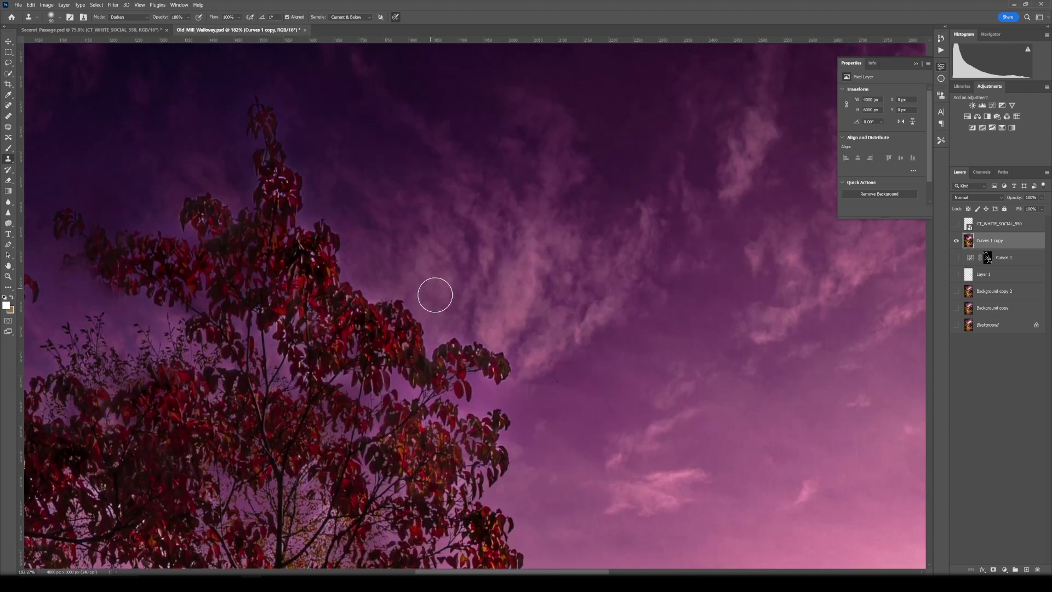
mouse_move(373, 291)
mouse_down()
mouse_move(339, 258)
mouse_move(316, 255)
mouse_move(428, 274)
mouse_move(361, 256)
mouse_move(312, 254)
mouse_up()
alt+click(396, 268)
drag(315, 324, 297, 334)
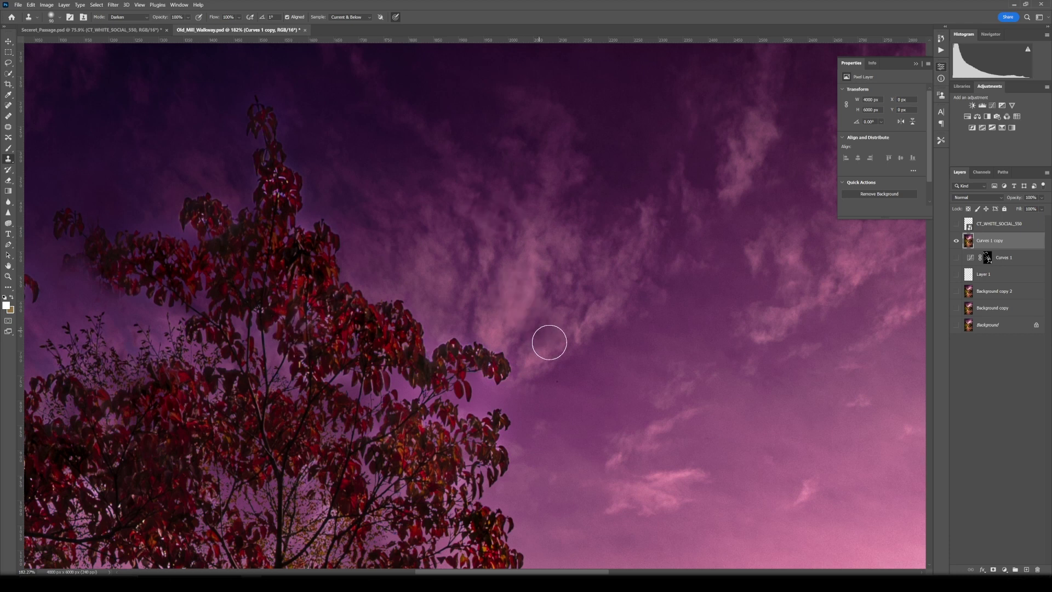
Step: Inspect the retouched leaf edges across the red tree's crown and right side for leftover halos
mouse_move(547, 343)
mouse_down()
mouse_move(547, 211)
mouse_move(567, 186)
mouse_up()
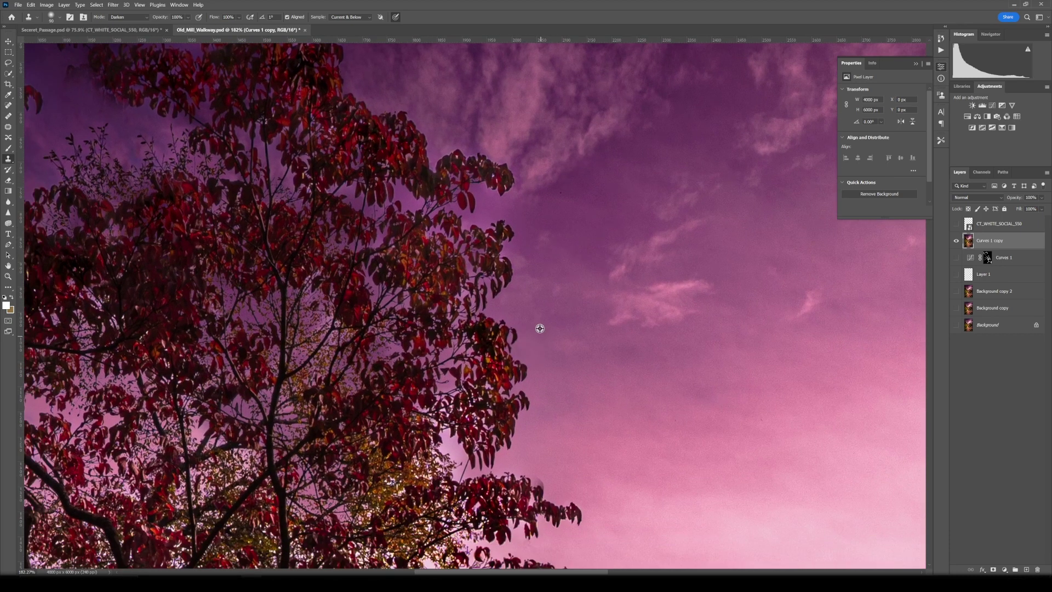
drag(152, 218, 293, 243)
drag(227, 319, 392, 556)
drag(608, 308, 390, 210)
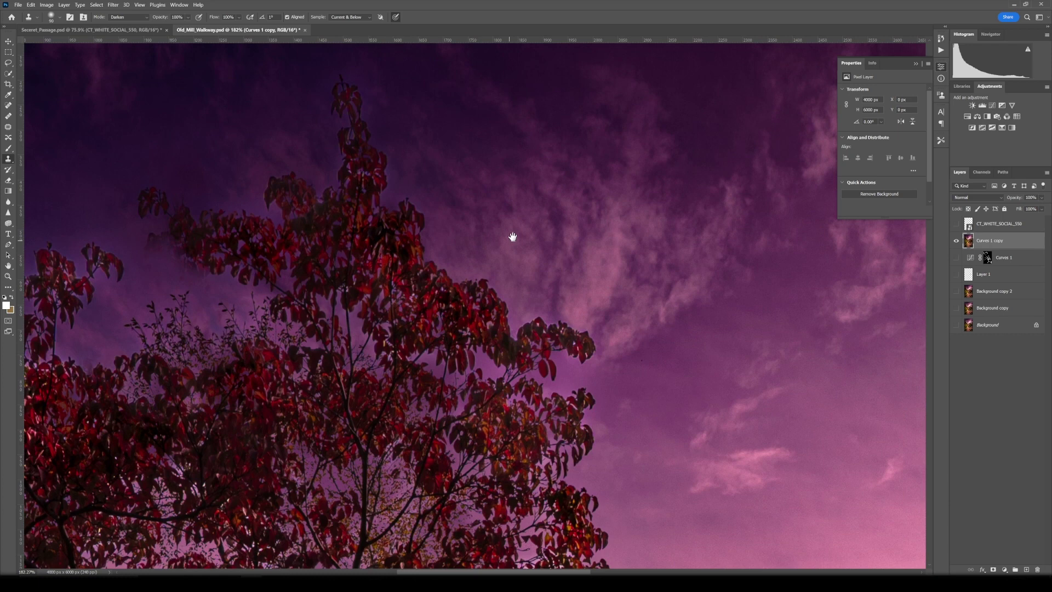
drag(630, 466, 439, 192)
scroll(483, 298, down, 8)
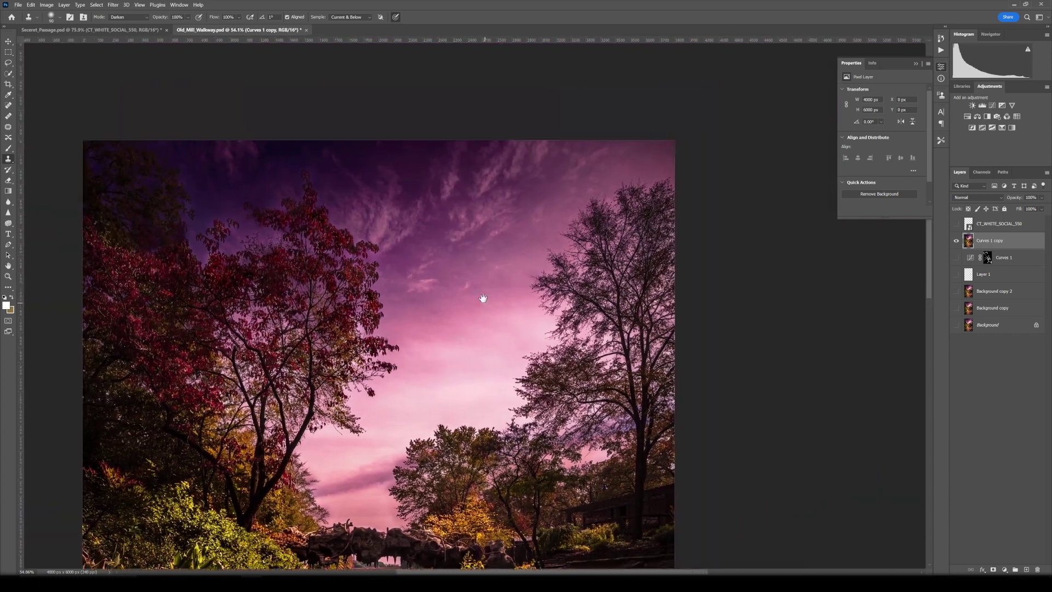
drag(483, 298, 446, 249)
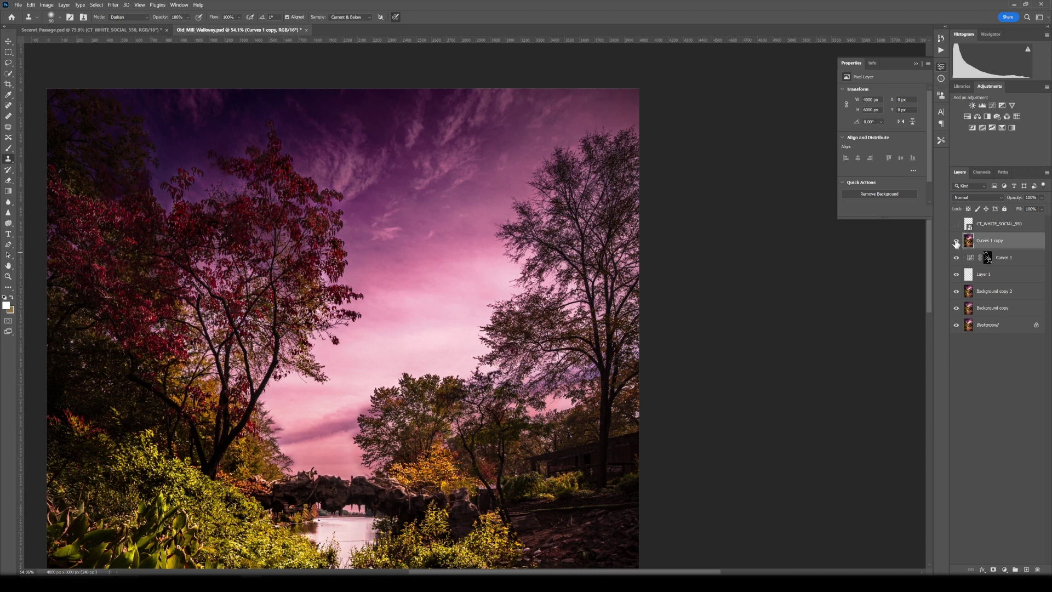
Step: Compare the image before and after the retouching by toggling the Curves 1 copy layer's visibility, and review the whole picture
click(957, 242)
click(957, 241)
click(956, 241)
click(957, 242)
click(956, 242)
click(956, 242)
drag(440, 282, 403, 215)
scroll(358, 265, down, 2)
drag(285, 303, 359, 282)
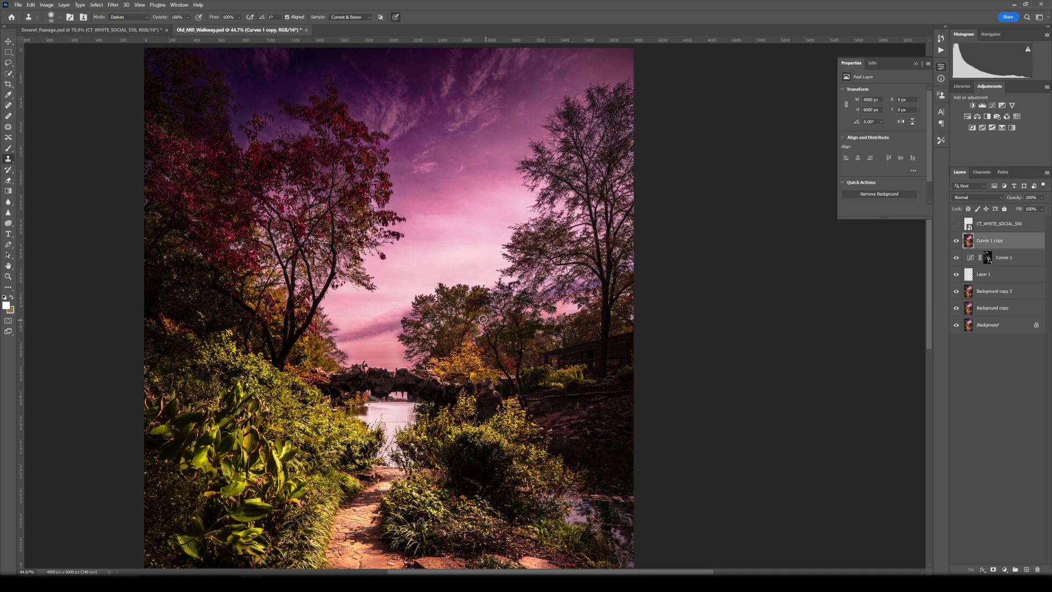
scroll(482, 319, down, 2)
scroll(444, 288, down, 3)
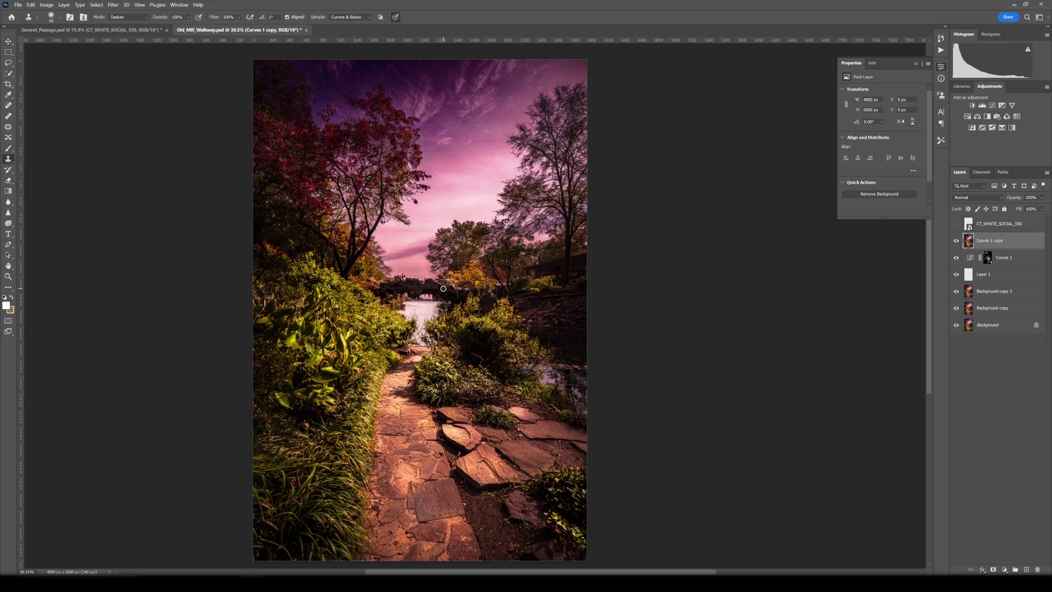